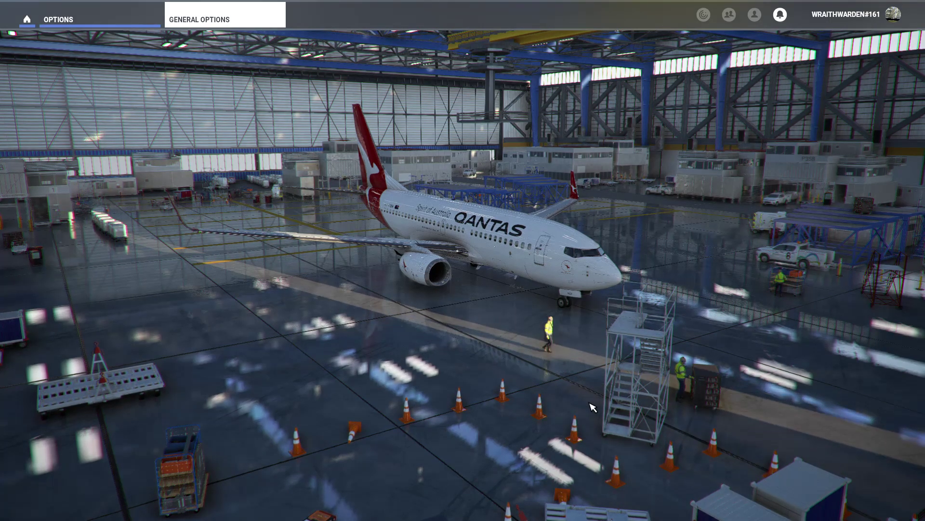
Step: Go to General Options > Data and scroll to Rolling Cache Settings (on, 20 GiB limit)
click(220, 21)
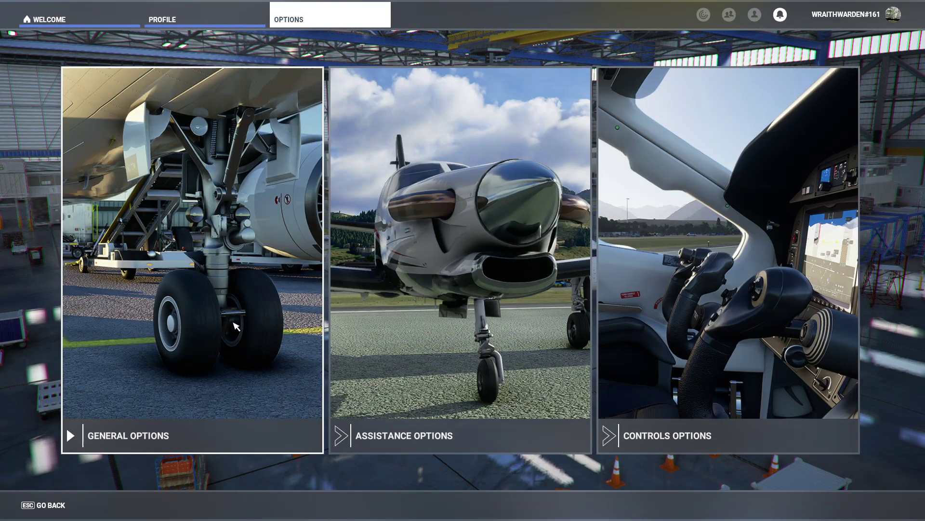
click(171, 355)
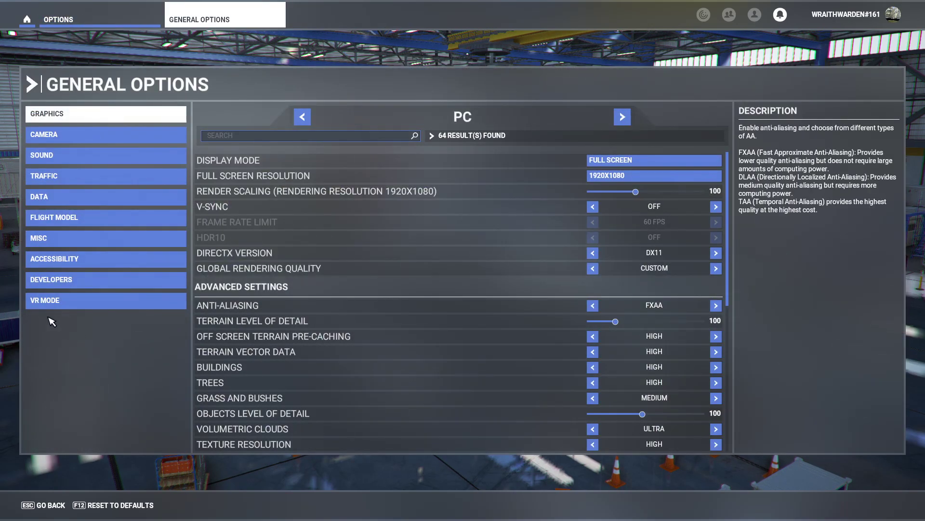
click(73, 196)
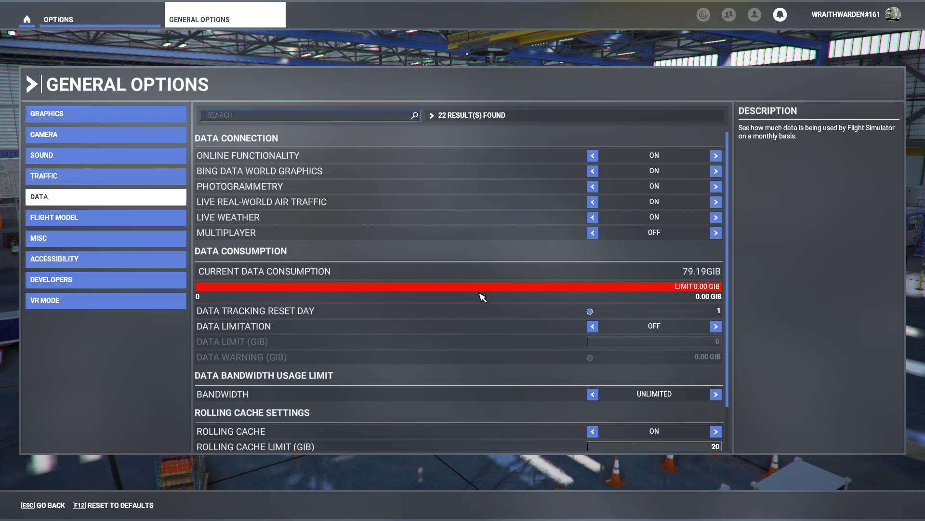
scroll(482, 296, down, 1)
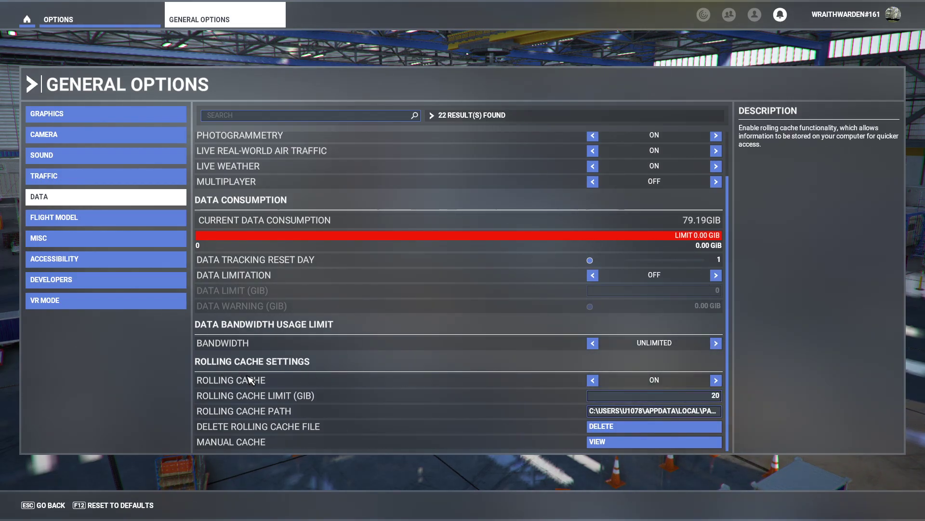
Step: Raise the rolling cache limit from 20 to 100 GiB, accepting the cache size warning
click(700, 399)
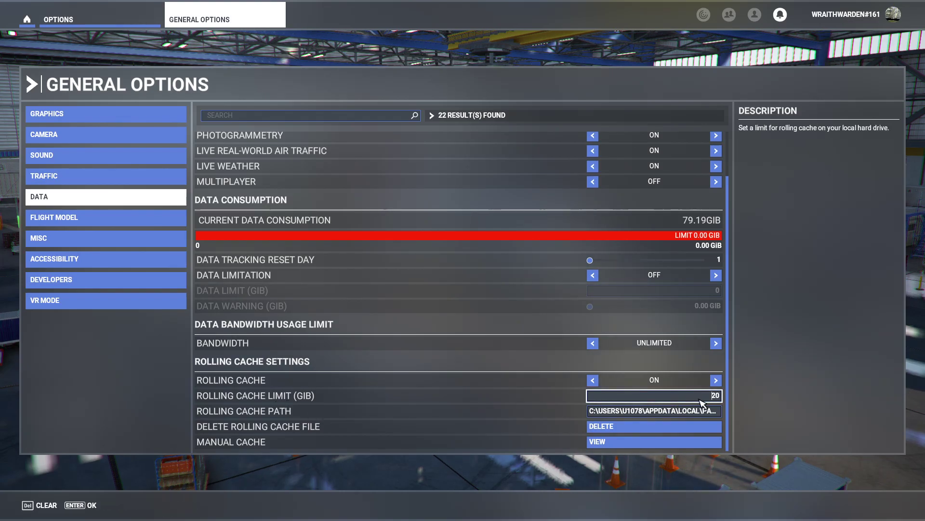
text(1)
key(Return)
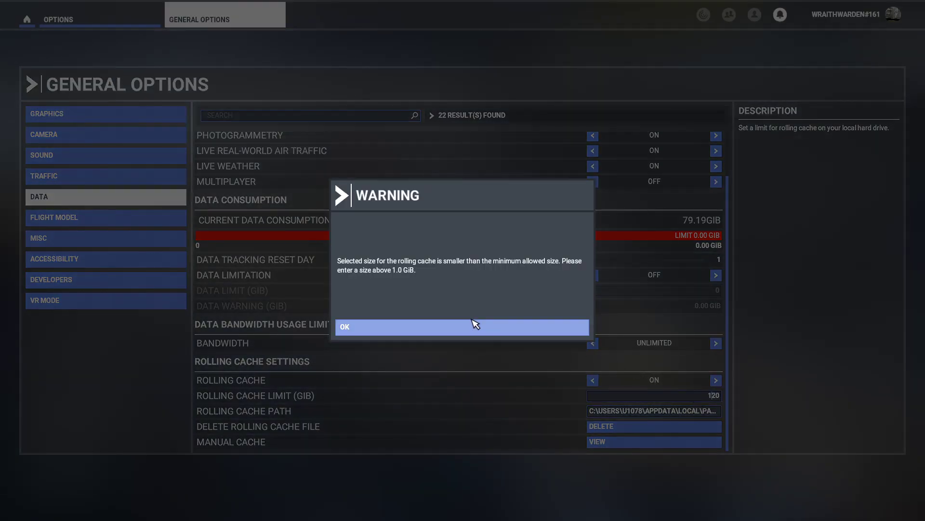
click(426, 332)
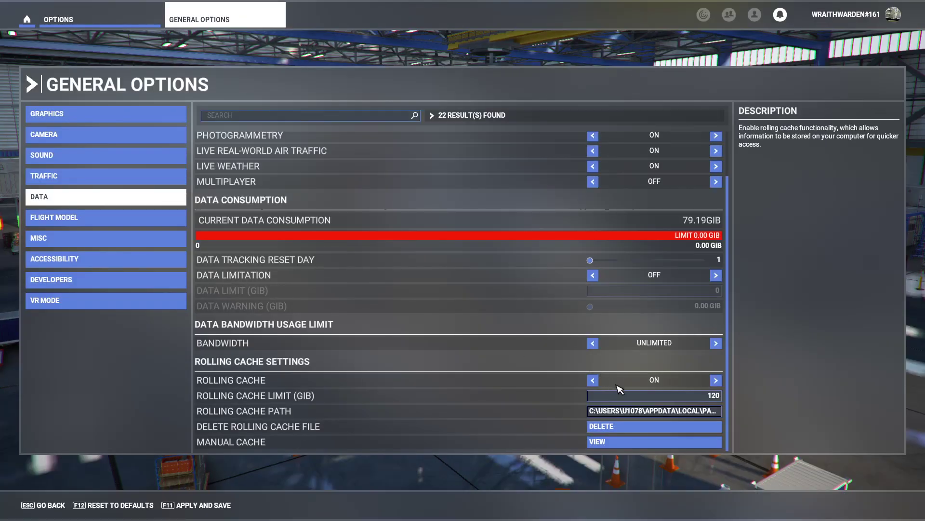
click(714, 396)
key(BackSpace)
text(0)
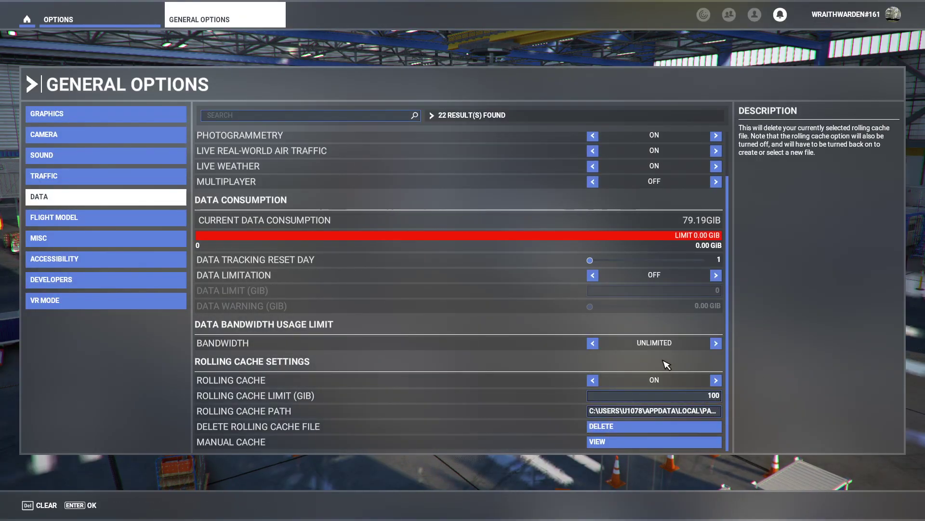
key(Return)
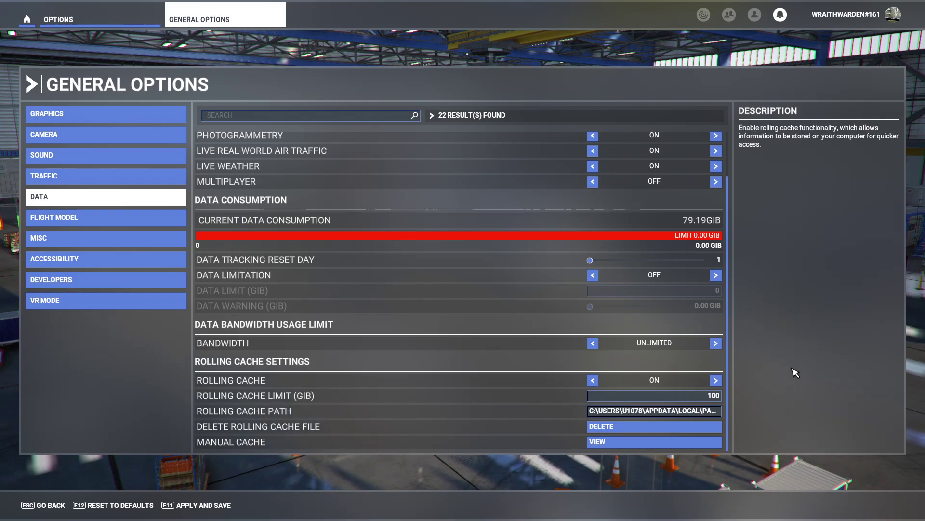
Step: Apply and save the data settings (F11), updating the rolling cache to 100 GiB
click(183, 511)
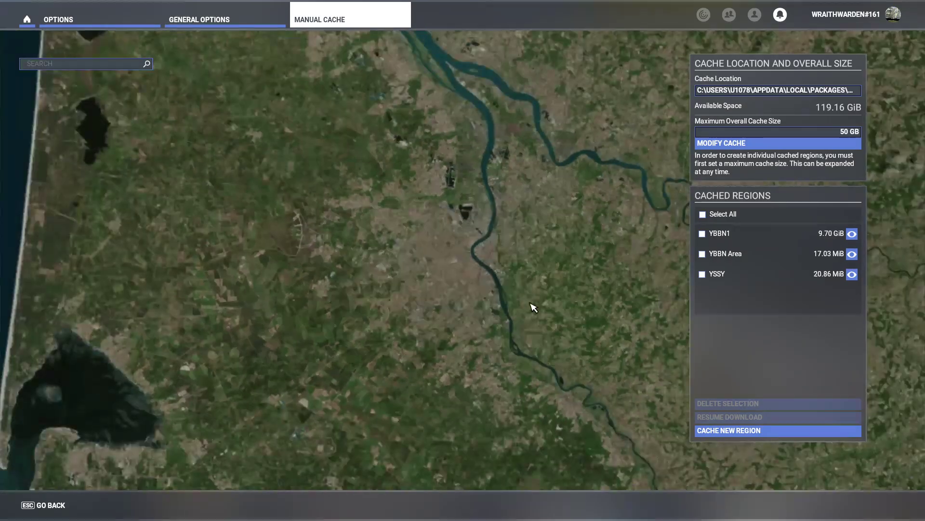
scroll(528, 307, down, 5)
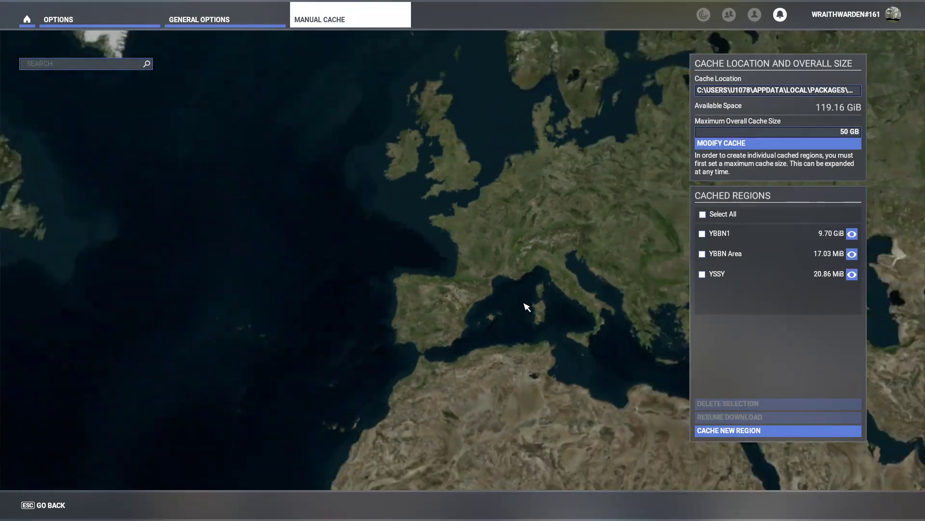
Step: Pan and zoom the world map to Australia's east coast near Sydney
drag(565, 283, 159, 285)
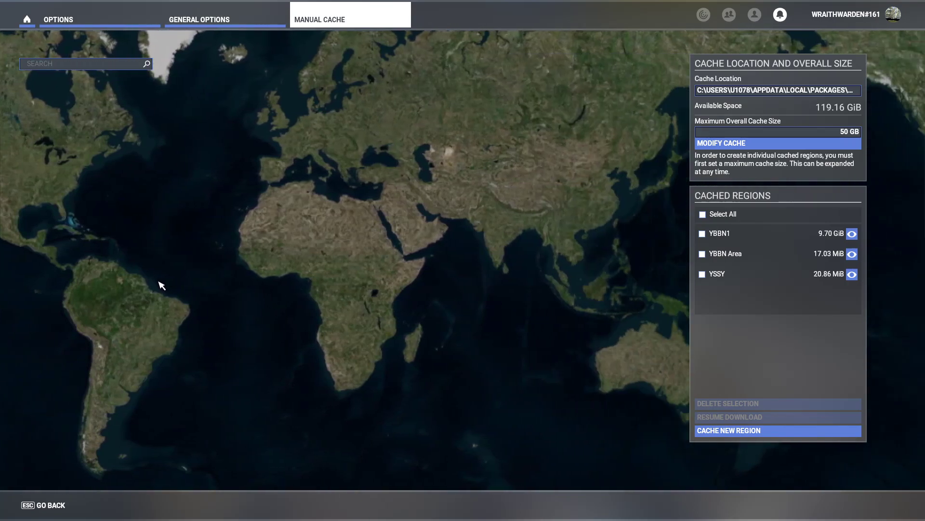
scroll(450, 403, up, 5)
scroll(474, 207, up, 4)
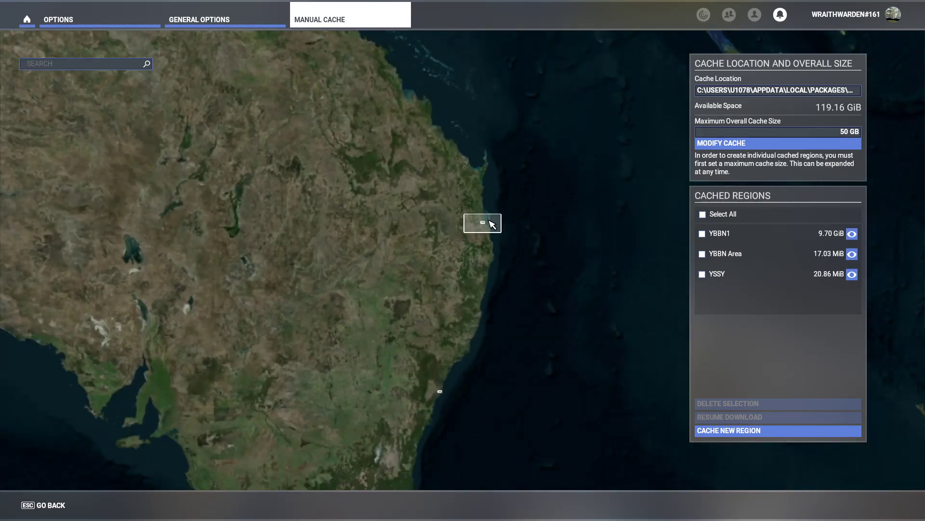
scroll(484, 229, up, 3)
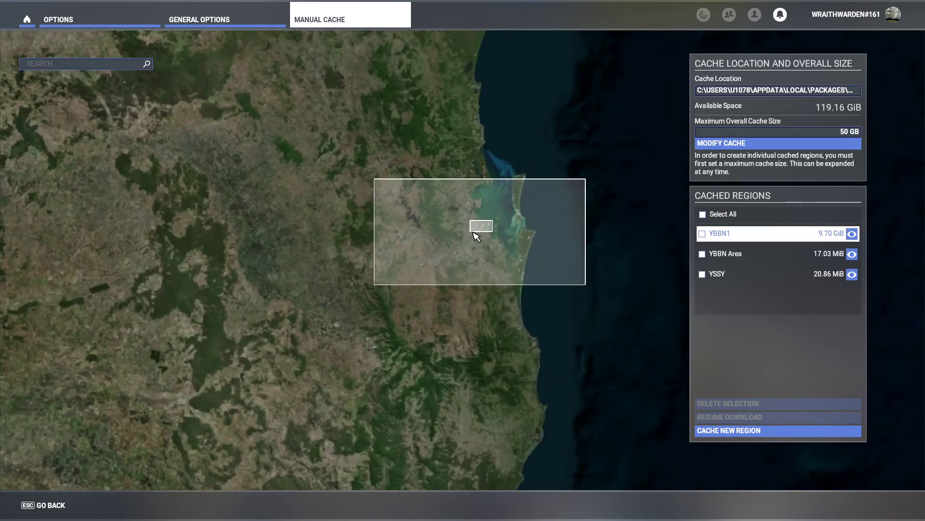
drag(443, 371, 510, 316)
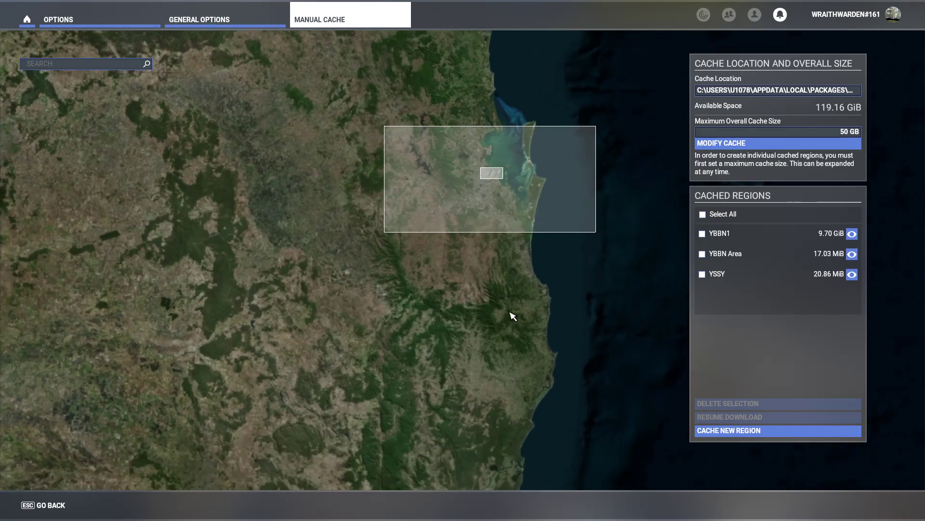
scroll(468, 314, down, 4)
scroll(455, 328, up, 8)
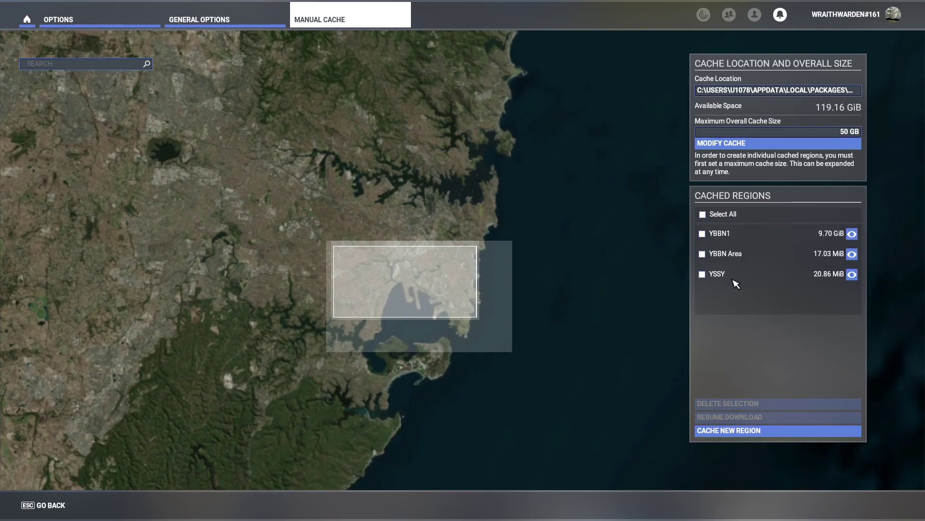
scroll(374, 310, up, 5)
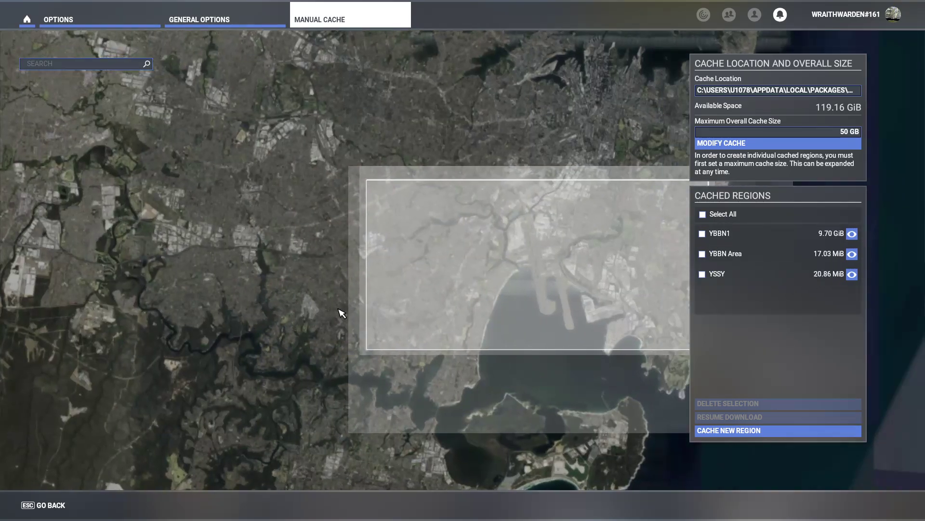
scroll(434, 258, up, 4)
scroll(411, 268, up, 3)
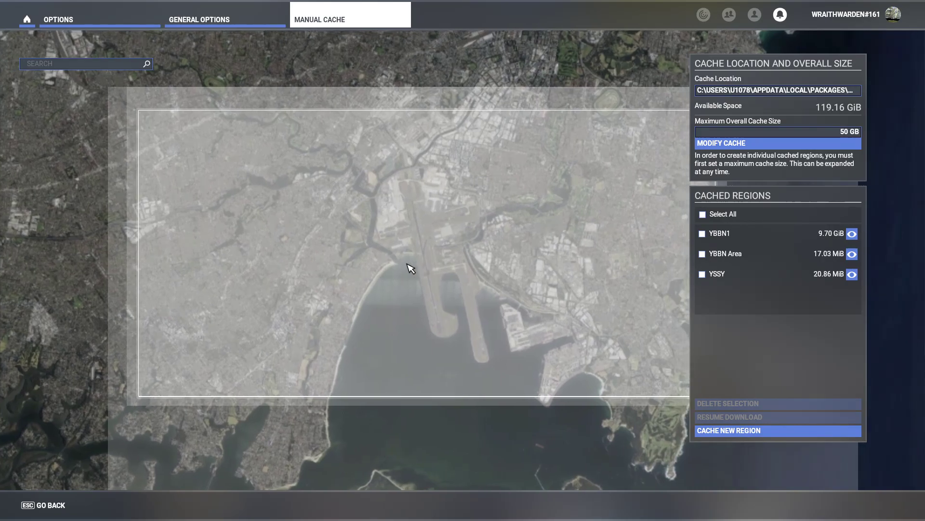
scroll(361, 273, up, 2)
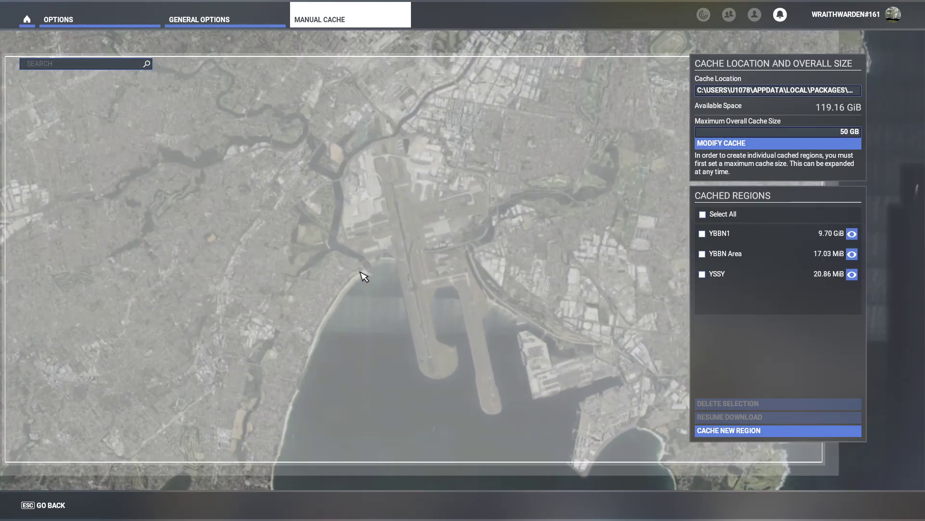
scroll(478, 258, up, 3)
scroll(308, 226, up, 3)
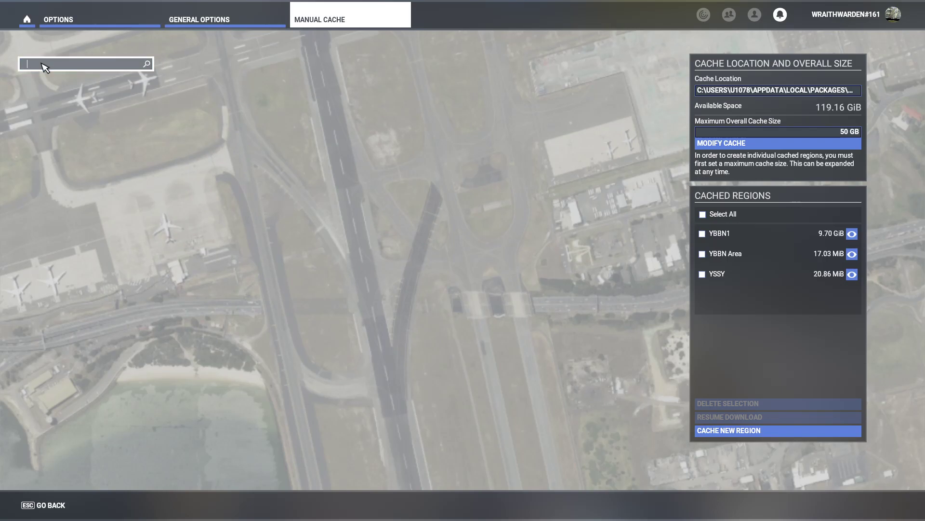
Step: Search 'yssy' and centre the map on Kingsford Smith airport (YSSY)
click(43, 63)
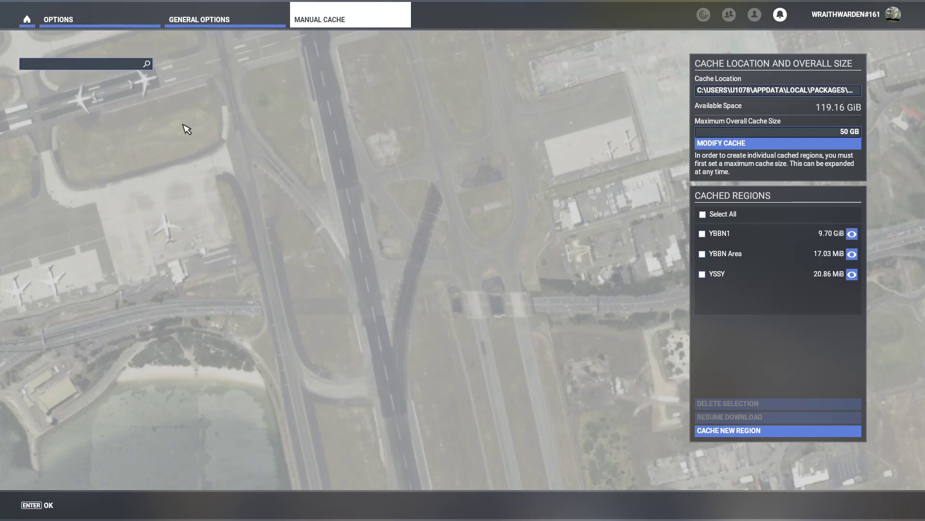
text(yssy)
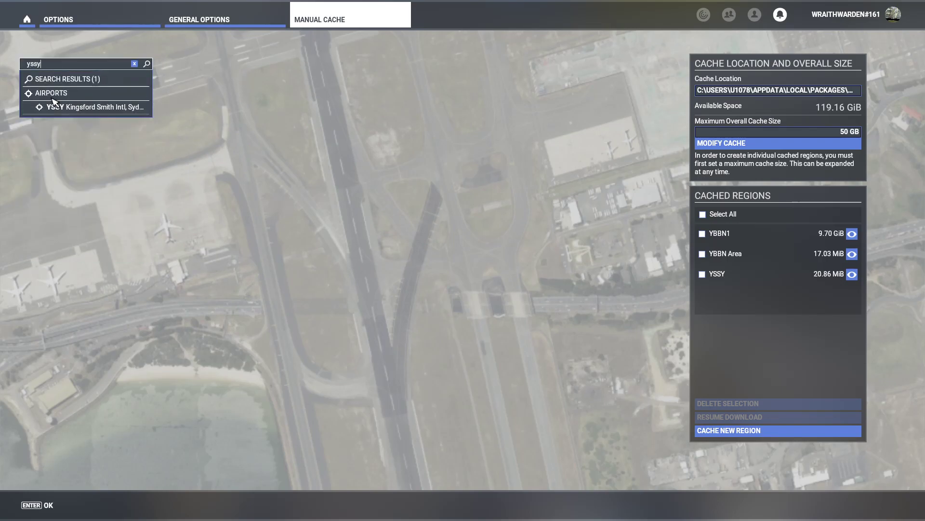
click(69, 114)
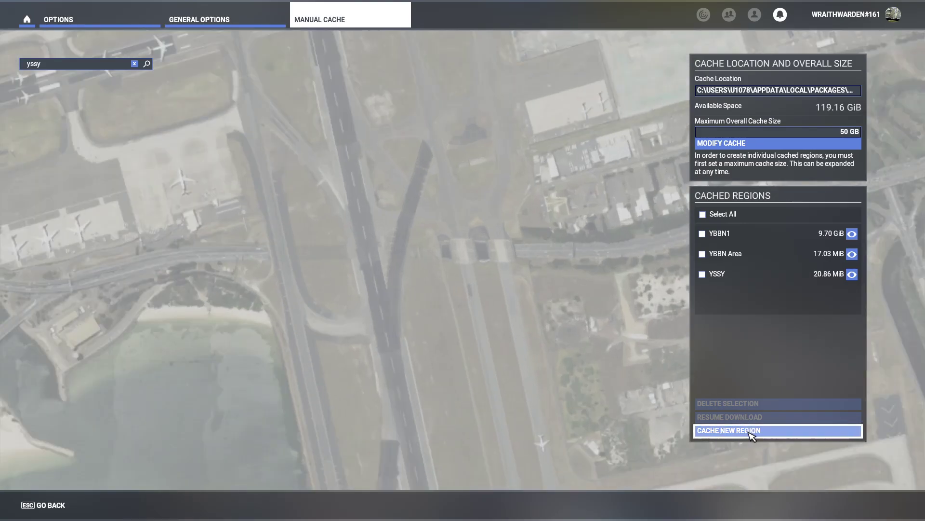
click(63, 66)
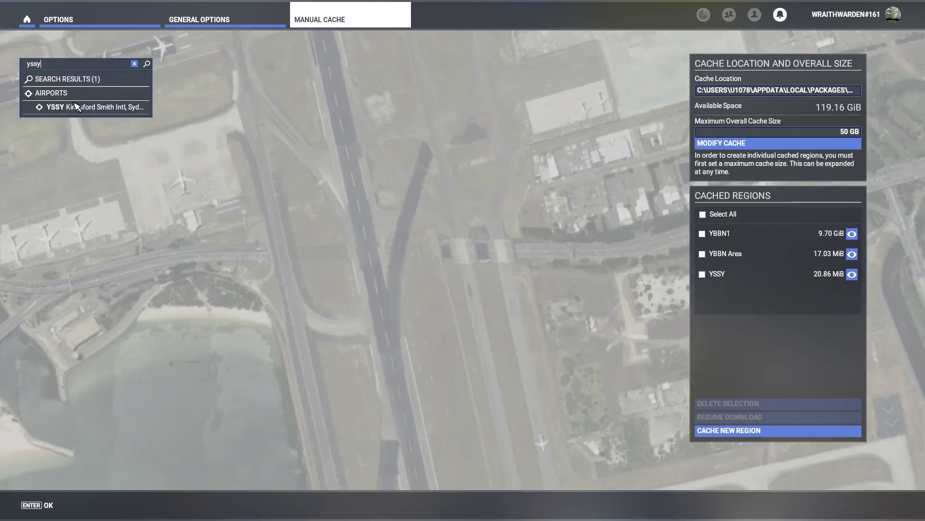
click(74, 107)
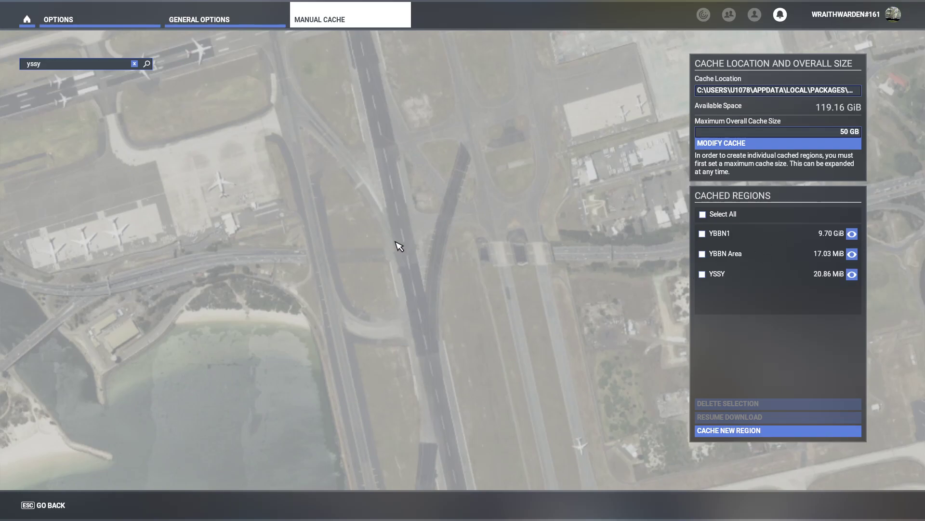
Step: Start a new cache region, replacing the default name with 'YSSY Area'
click(764, 431)
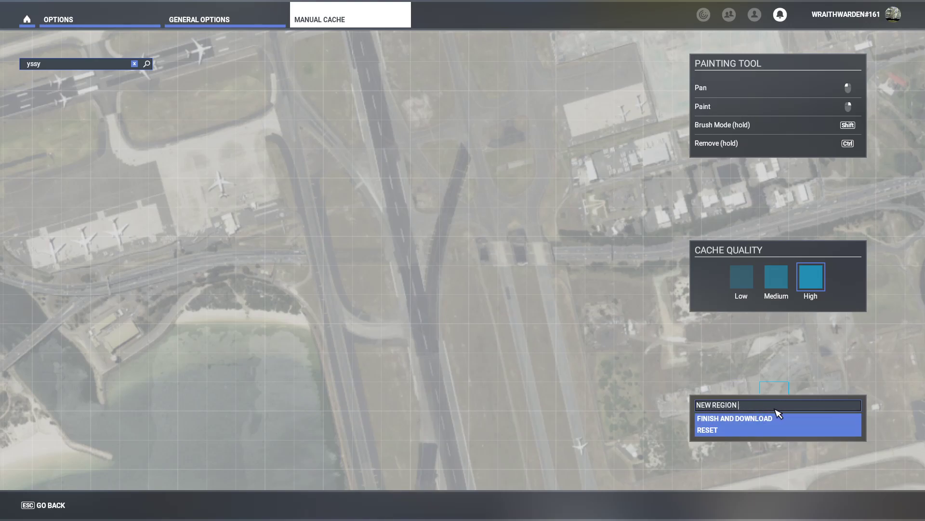
key(BackSpace)
key(BackSpace)
key(BackSpace)
key(BackSpace)
key(BackSpace)
key(BackSpace)
key(BackSpace)
key(BackSpace)
key(BackSpace)
key(BackSpace)
key(BackSpace)
text(YSSY Area)
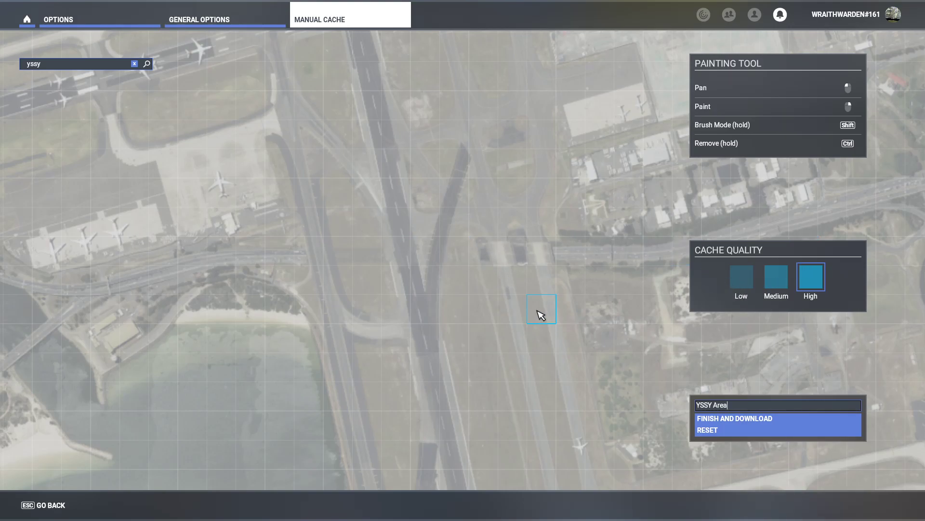
Step: Zoom the map out around Sydney until cache quality shows Low
scroll(535, 311, down, 5)
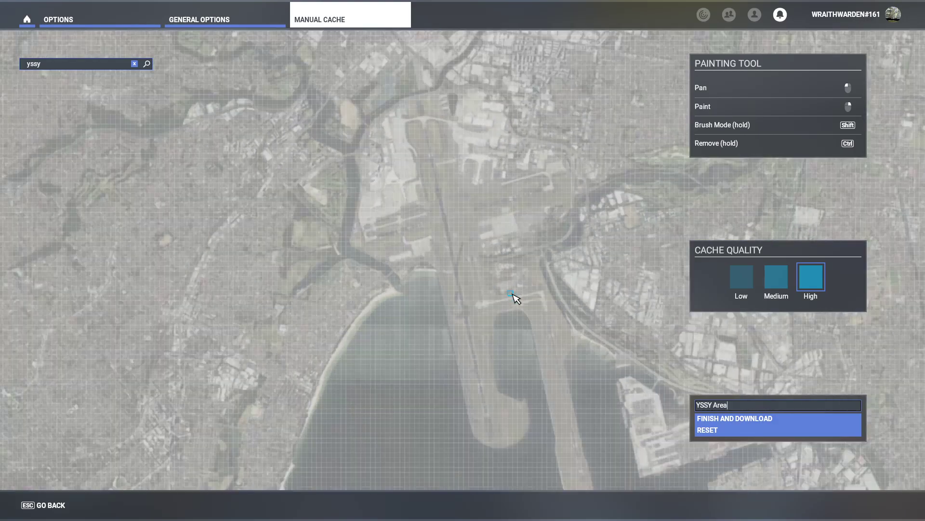
scroll(516, 299, down, 5)
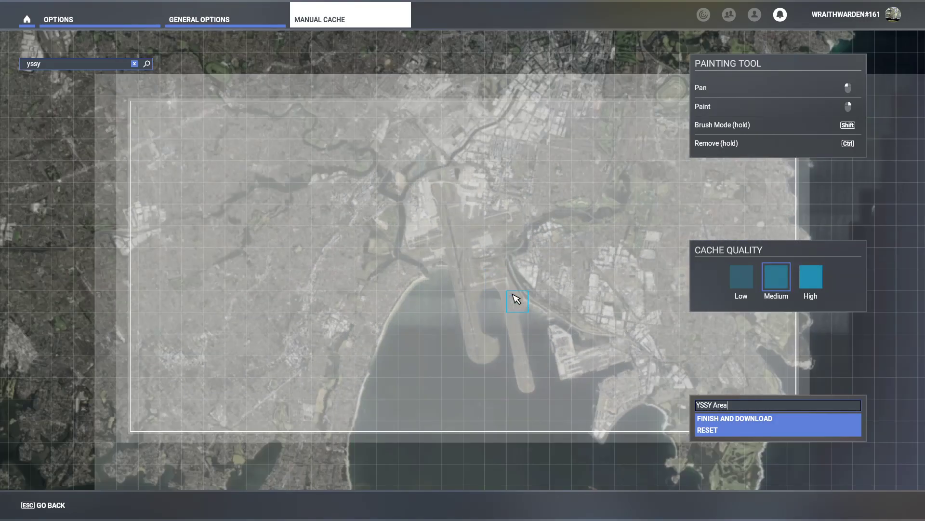
scroll(516, 300, up, 2)
scroll(517, 299, up, 1)
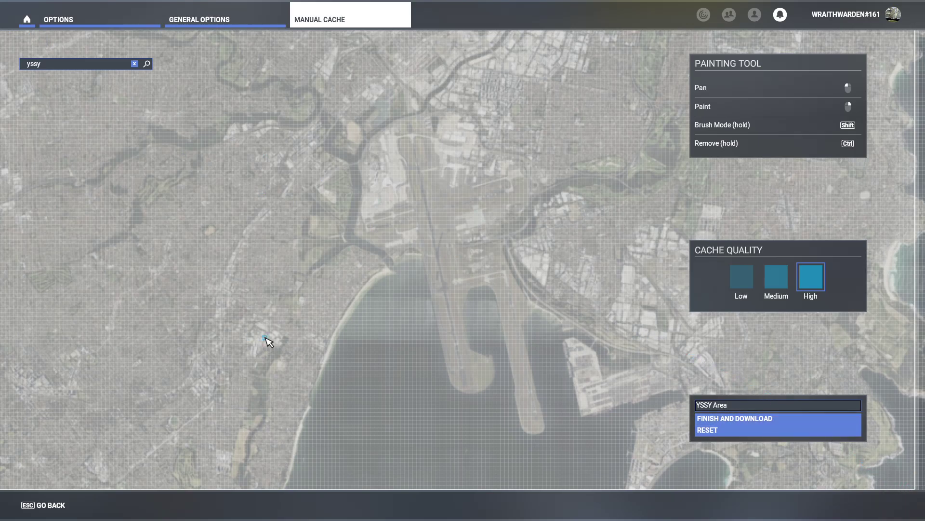
scroll(271, 333, down, 2)
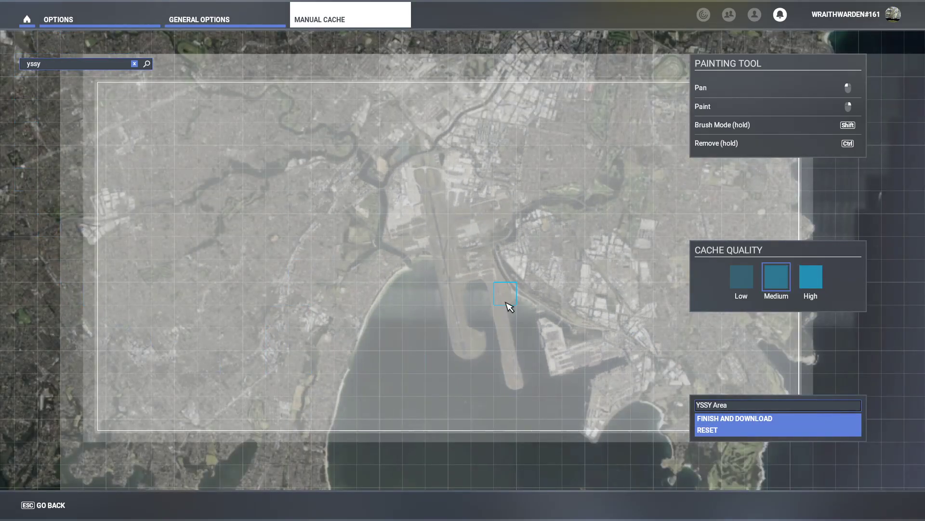
scroll(498, 301, down, 3)
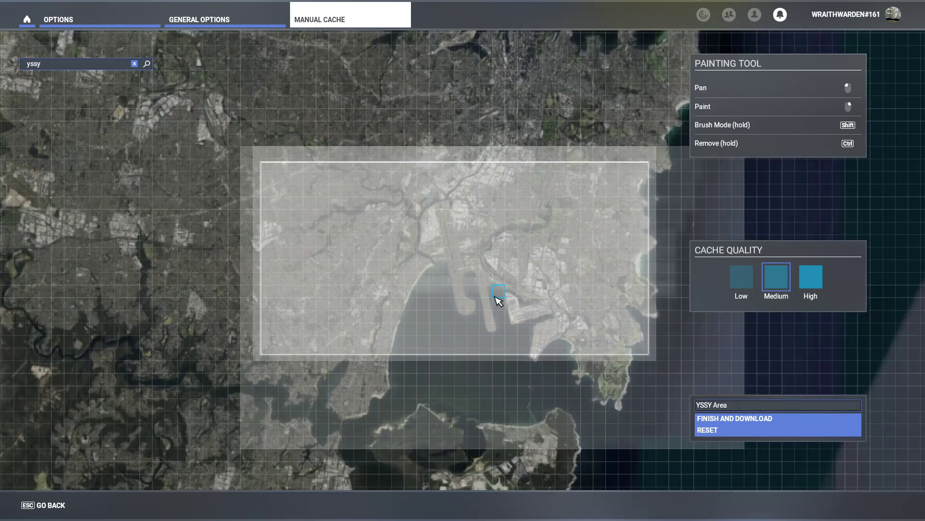
scroll(498, 300, down, 3)
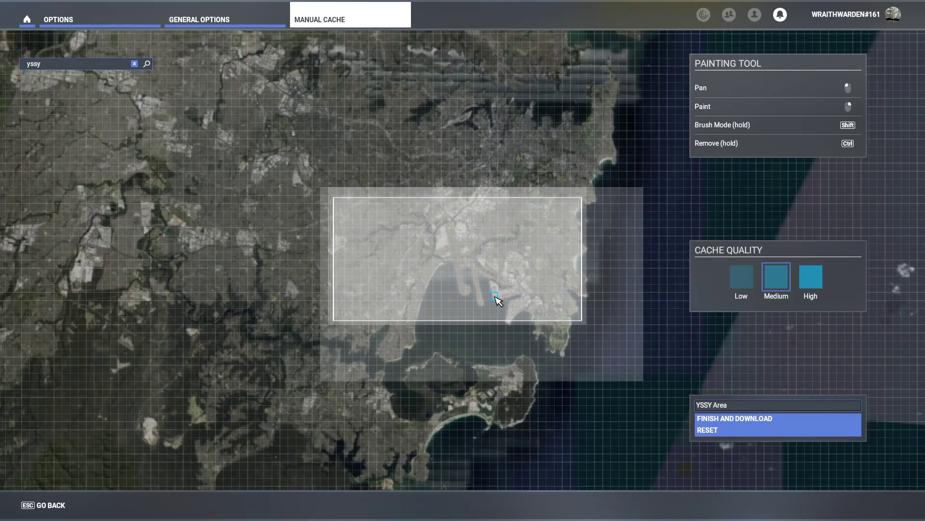
scroll(497, 300, down, 1)
scroll(498, 300, down, 2)
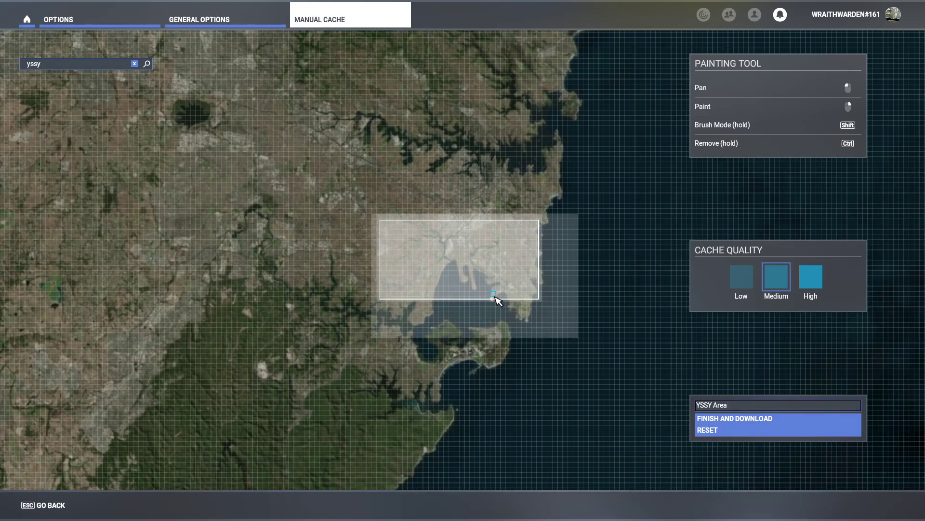
scroll(498, 300, down, 2)
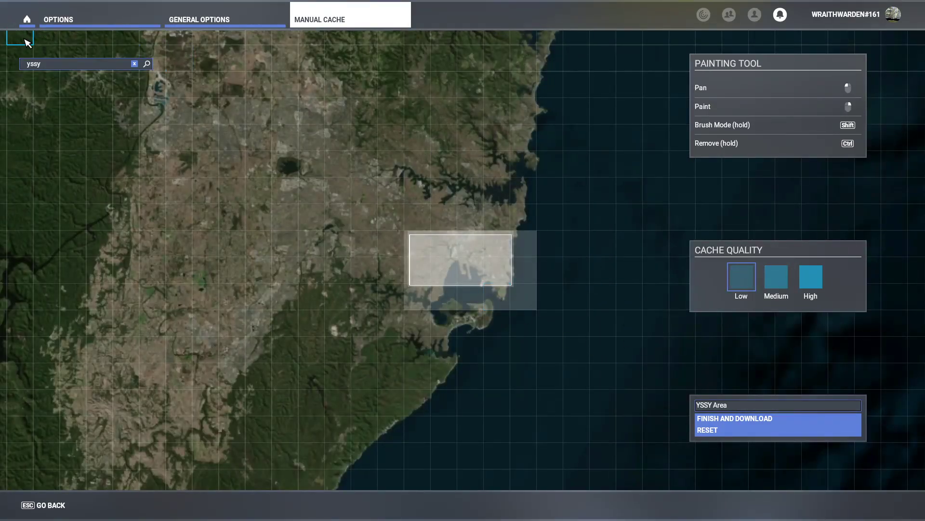
Step: Paint a wide area around Sydney into YSSY Area and download it (7.79 MiB)
mouse_move(13, 60)
mouse_down()
mouse_move(79, 130)
mouse_move(787, 432)
mouse_move(870, 471)
mouse_move(892, 492)
mouse_move(896, 468)
mouse_up()
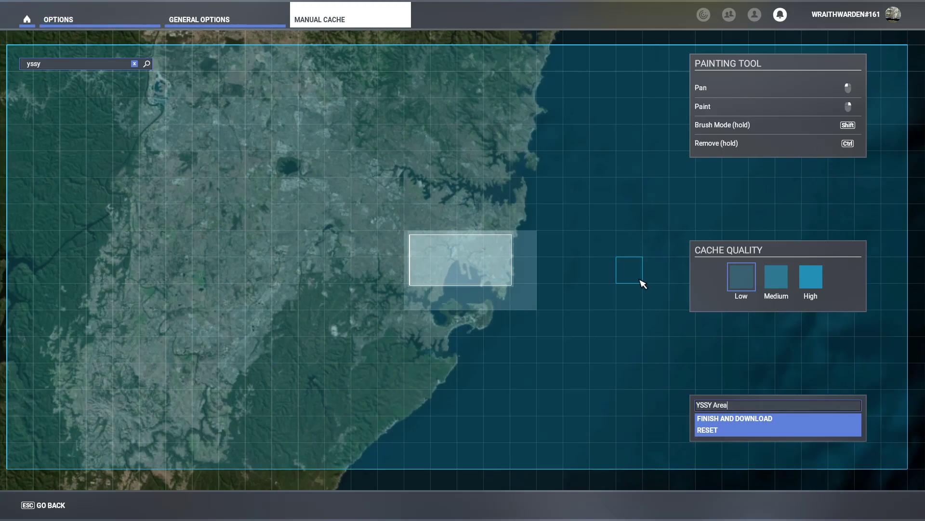
click(765, 425)
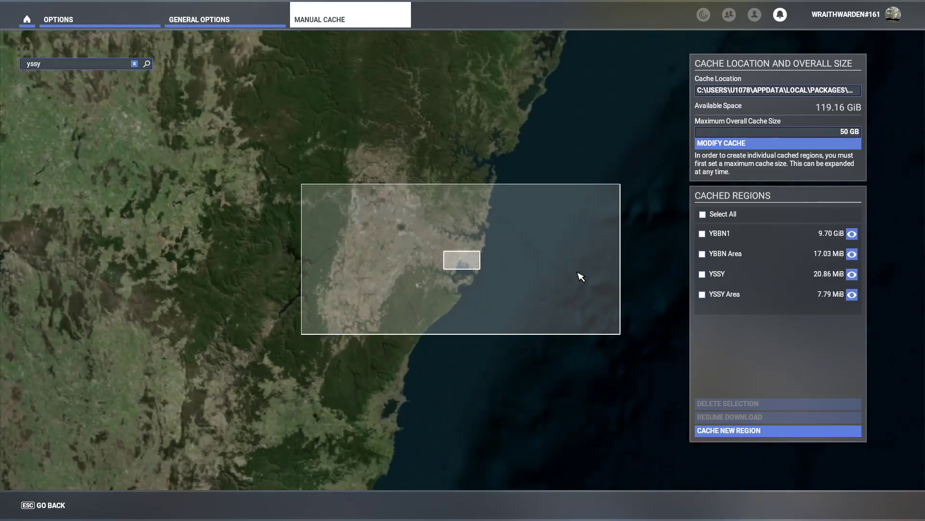
Step: Zoom out to southeastern Australia, then in on Melbourne airport's terminal and gates
scroll(417, 310, down, 5)
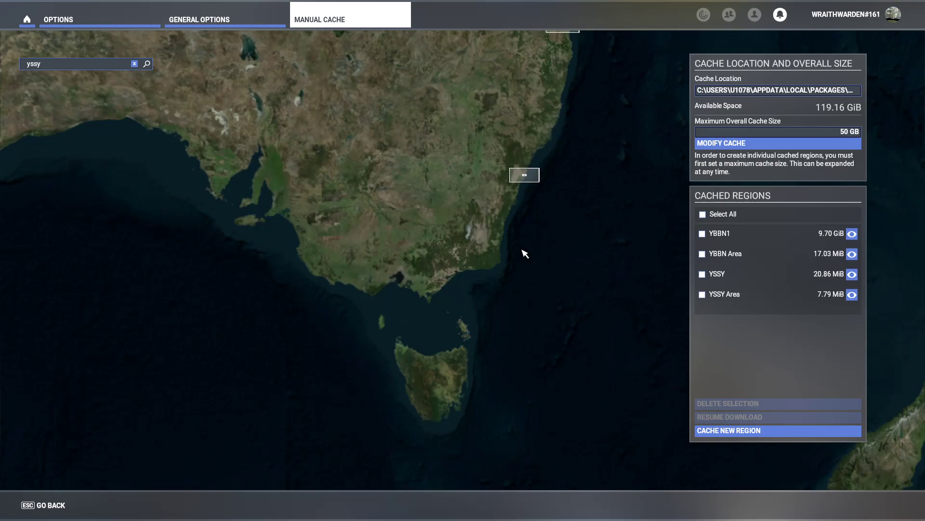
scroll(412, 273, up, 5)
scroll(407, 231, up, 5)
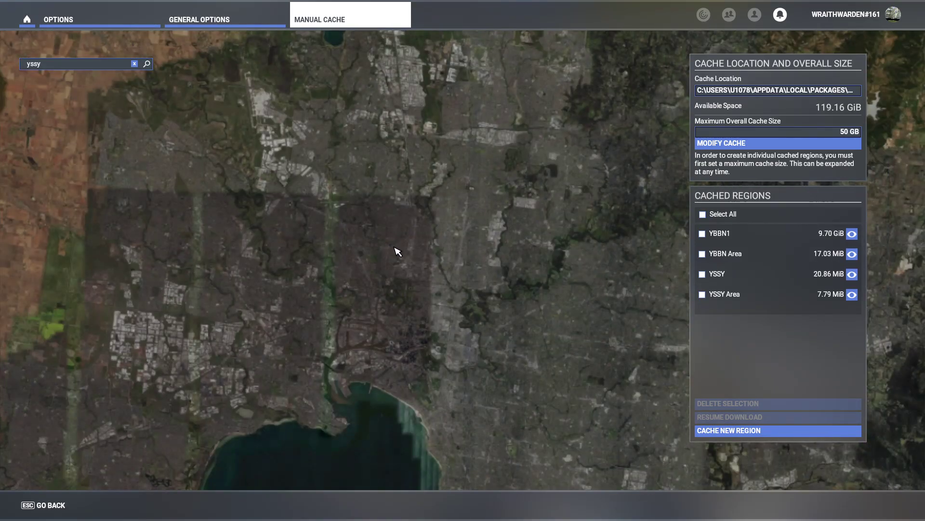
scroll(419, 295, up, 4)
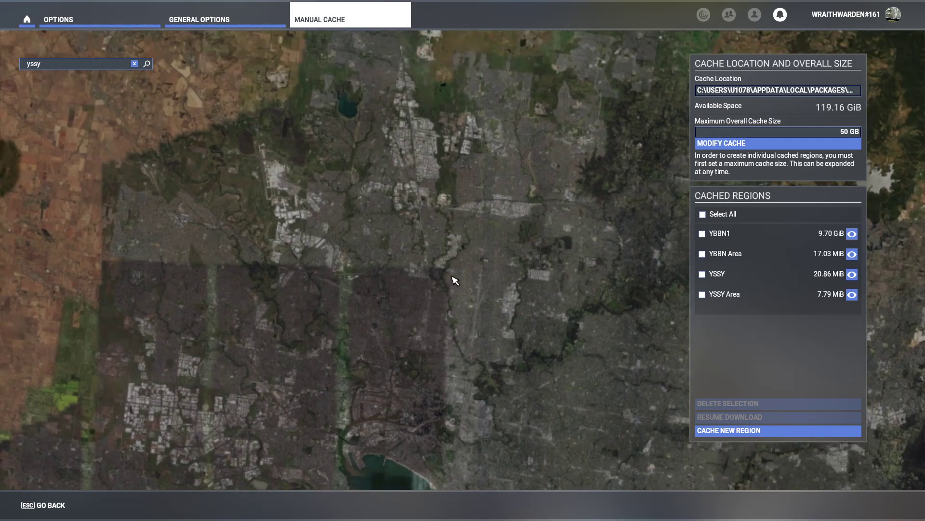
scroll(440, 324, up, 5)
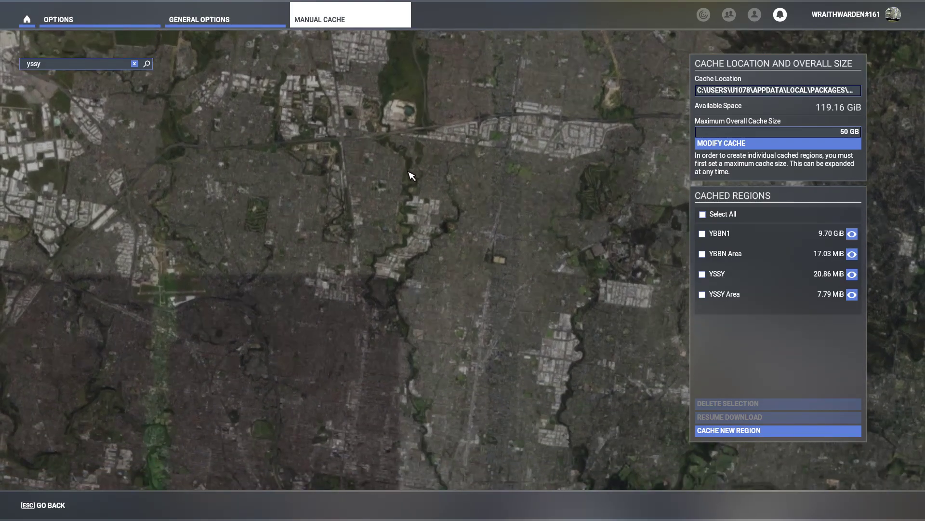
scroll(541, 388, up, 5)
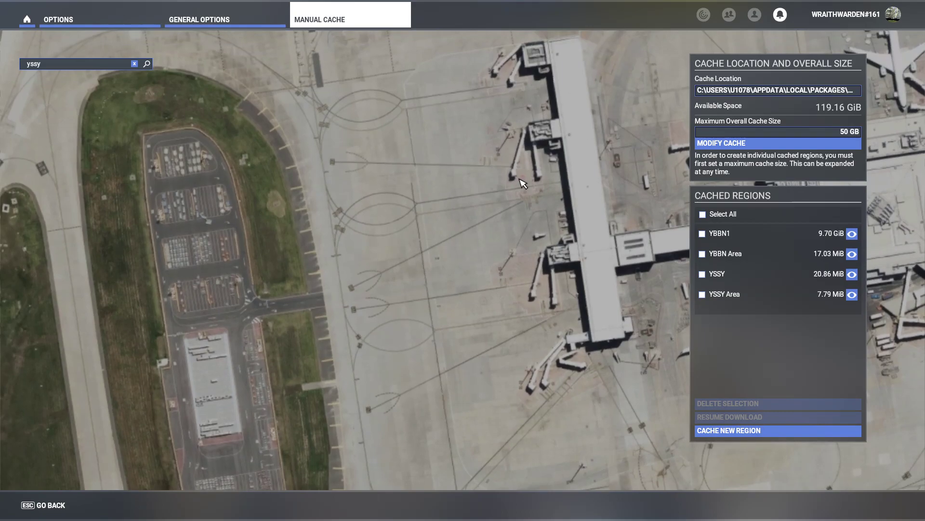
Step: Search 'ymml' and centre the map on Melbourne Intl airport (YMML)
click(69, 65)
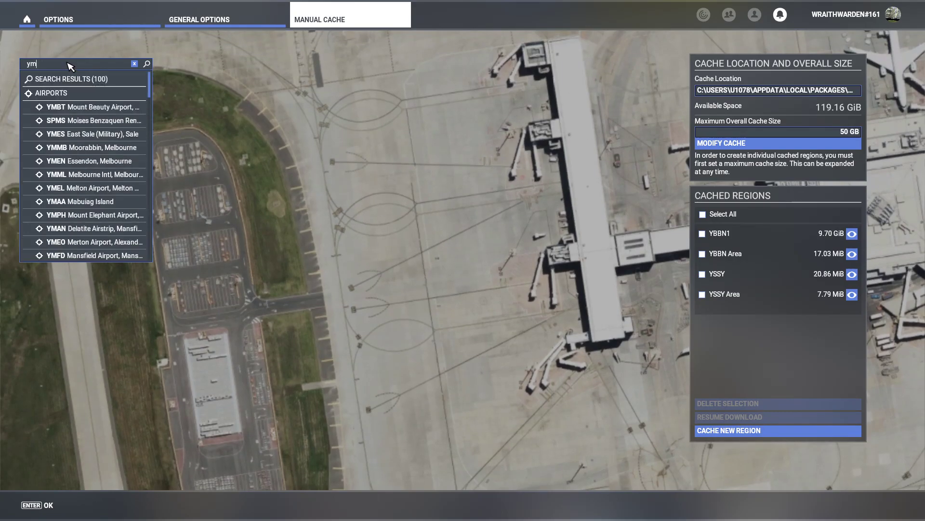
text(mo)
key(BackSpace)
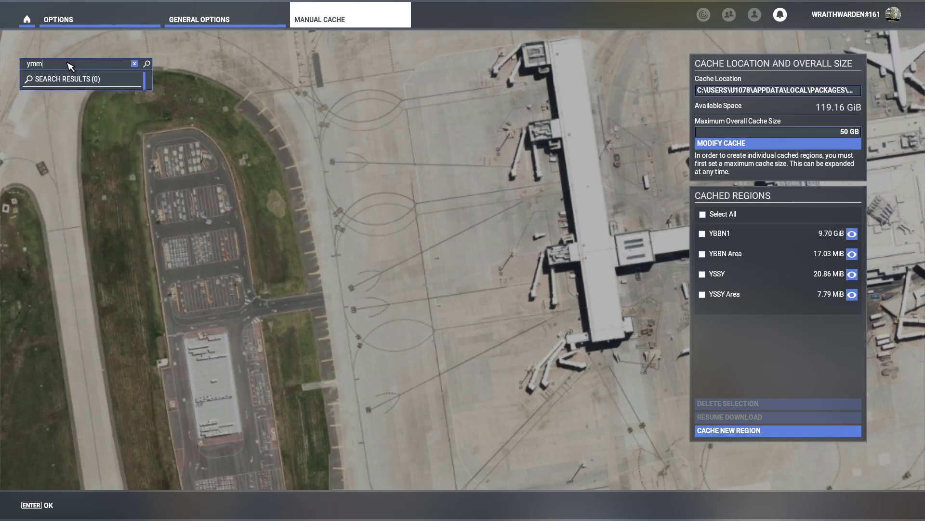
text(l)
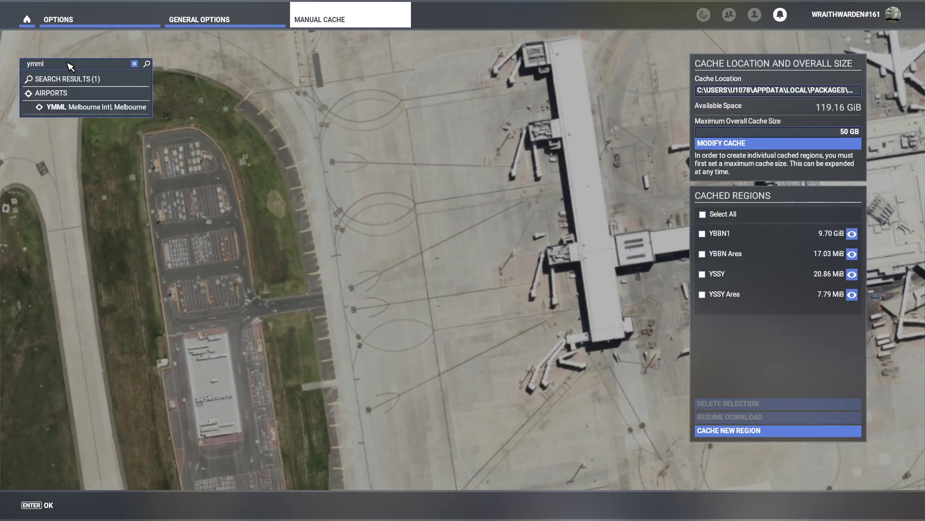
click(102, 108)
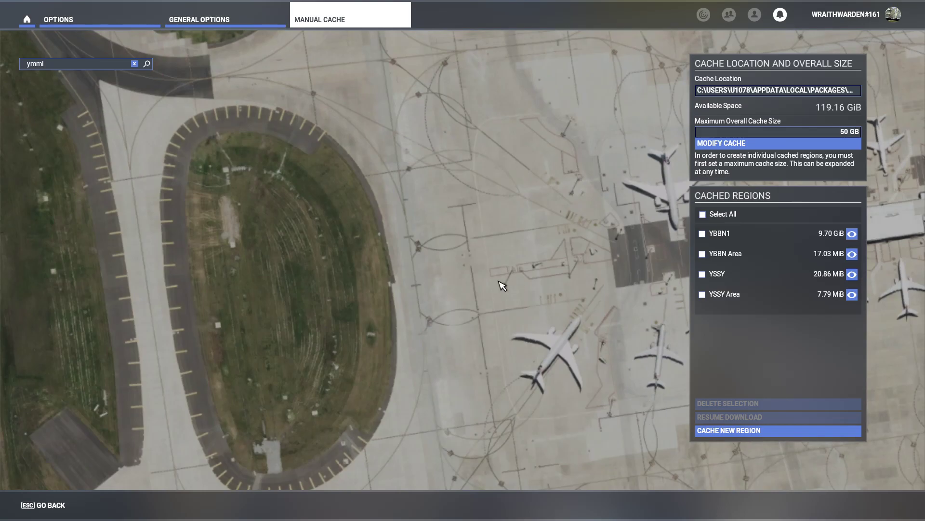
Step: Start a High-quality cache region named 'YMML' and zoom out around Melbourne airport
click(746, 436)
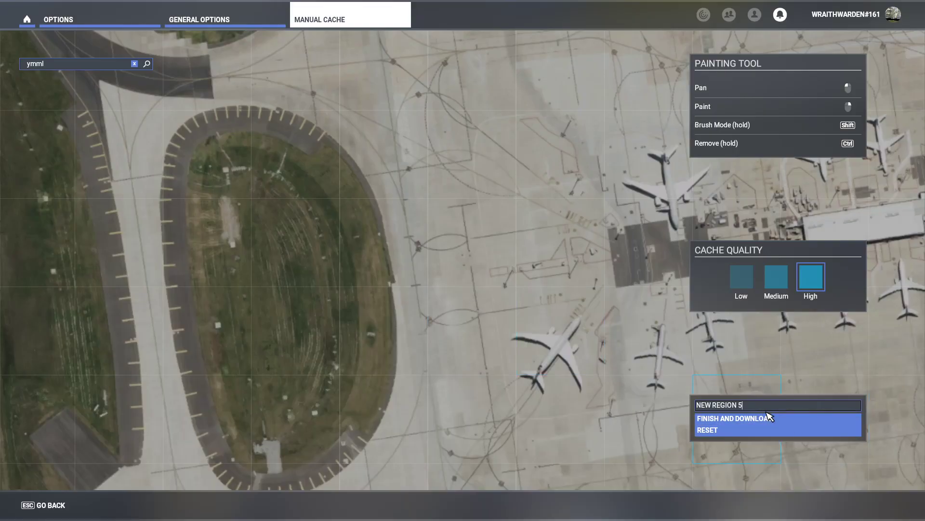
key(BackSpace)
key(BackSpace)
key(BackSpace)
key(BackSpace)
key(BackSpace)
key(BackSpace)
key(BackSpace)
key(BackSpace)
key(BackSpace)
key(BackSpace)
key(BackSpace)
key(BackSpace)
text(YMML)
scroll(455, 322, down, 1)
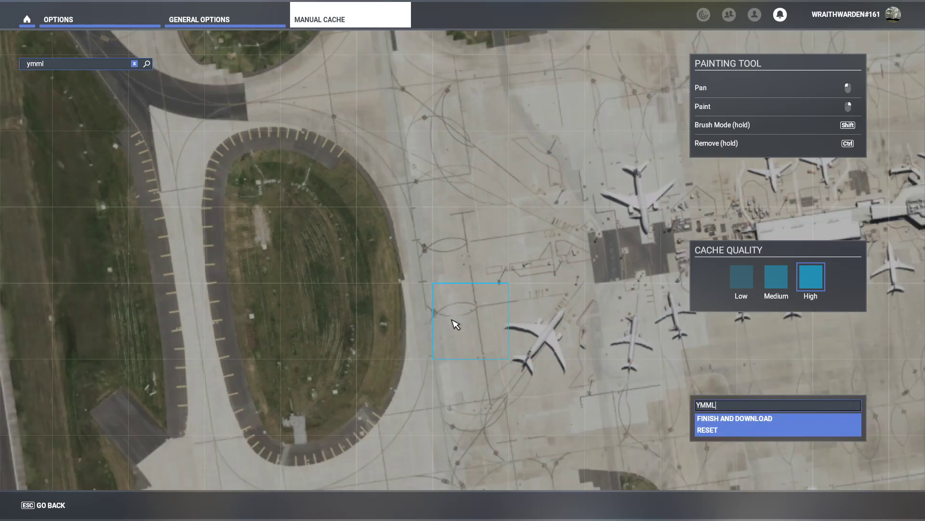
scroll(455, 322, down, 4)
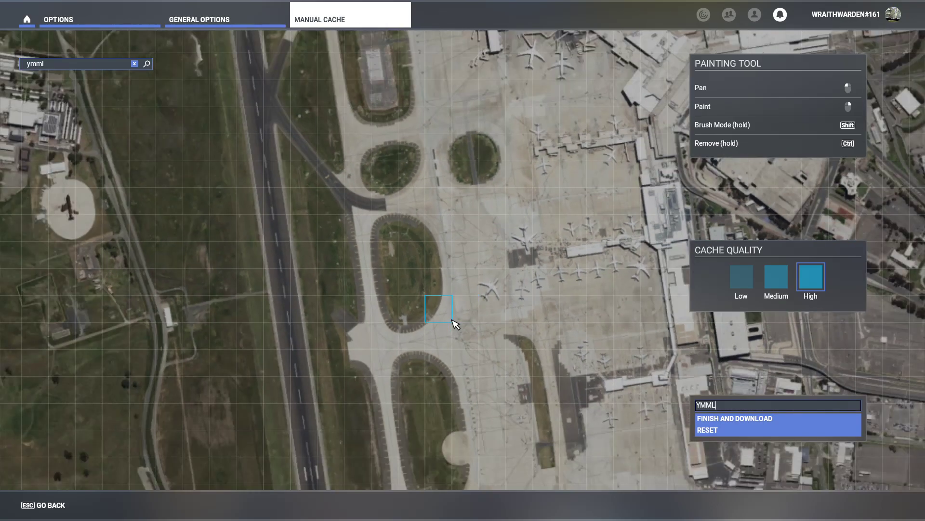
scroll(456, 322, down, 4)
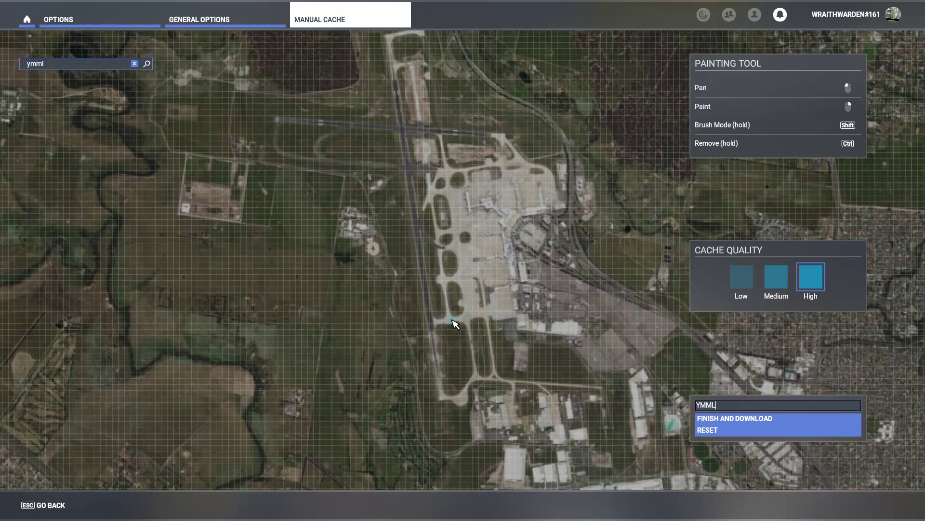
scroll(455, 322, down, 4)
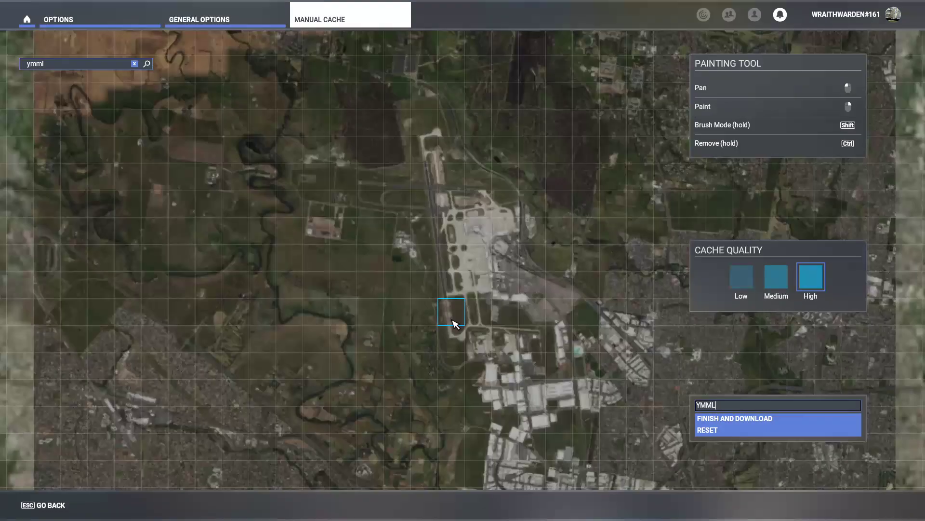
scroll(455, 322, up, 2)
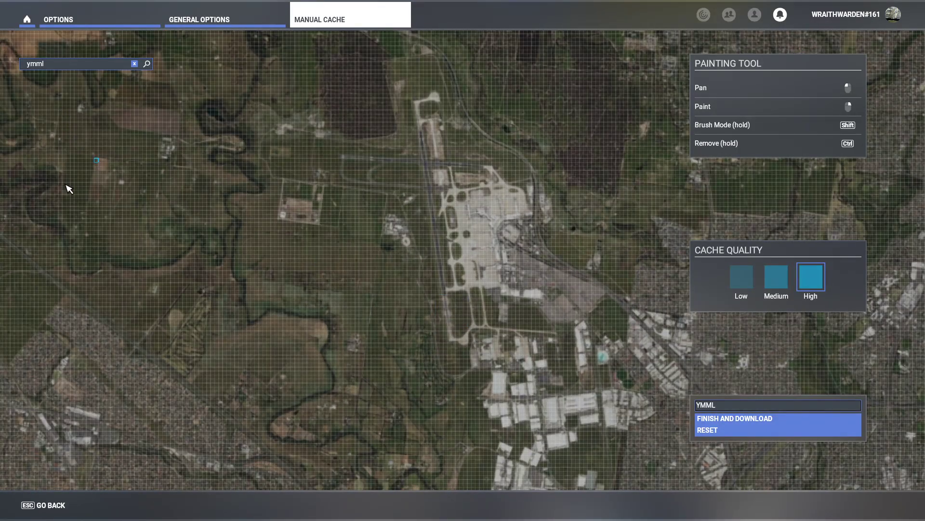
Step: Paint the whole visible area around Melbourne into YMML and start its download
mouse_move(3, 34)
mouse_down()
mouse_move(238, 165)
mouse_move(723, 368)
mouse_move(920, 489)
mouse_up()
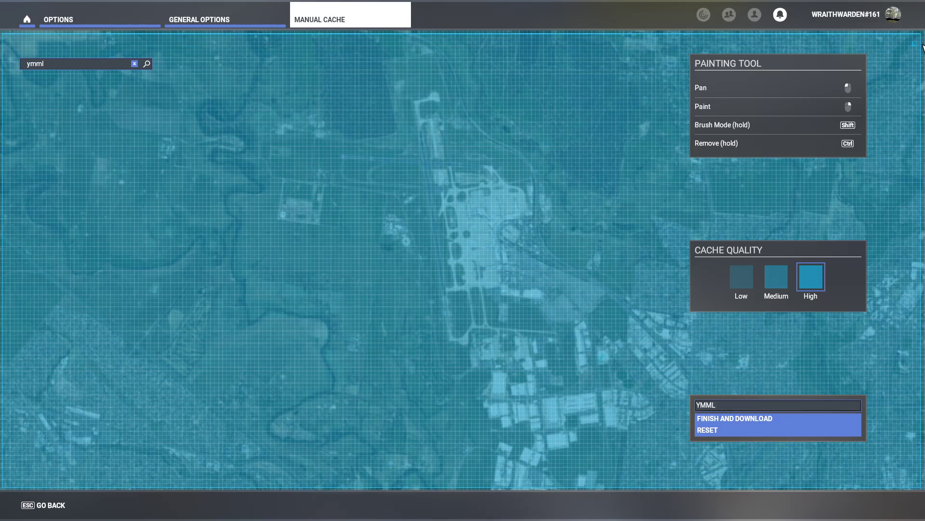
click(720, 420)
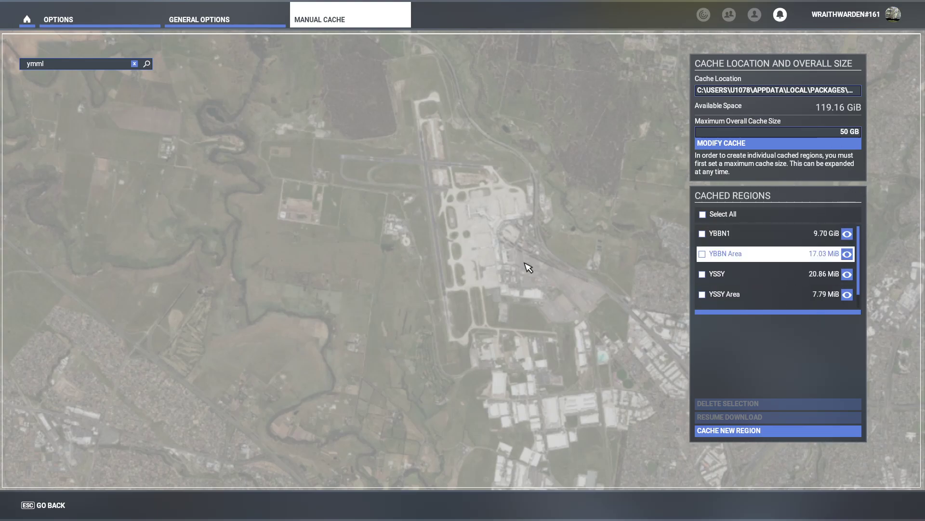
Step: Start a new low-quality cache region named 'YMML Area' and zoom the map out
click(706, 431)
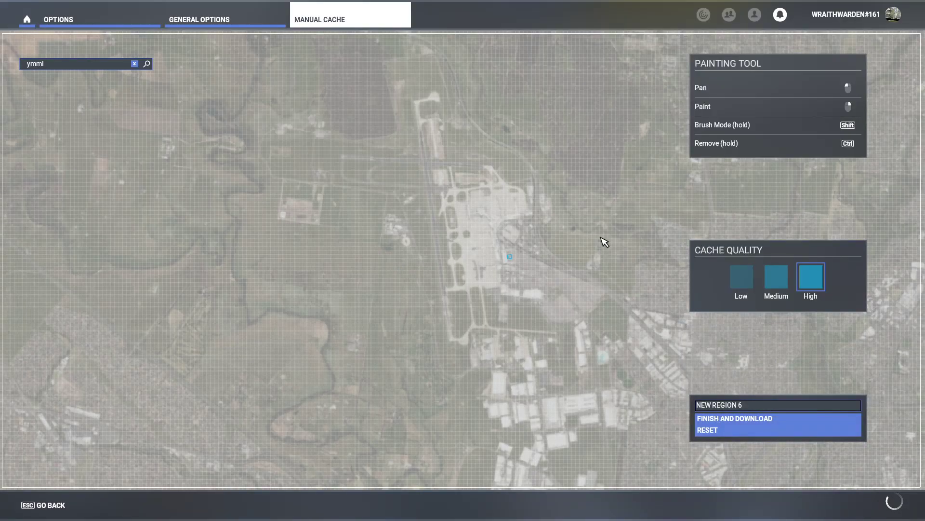
click(750, 407)
key(BackSpace)
key(BackSpace)
key(BackSpace)
key(BackSpace)
key(BackSpace)
key(BackSpace)
key(BackSpace)
key(BackSpace)
key(BackSpace)
key(BackSpace)
key(BackSpace)
key(BackSpace)
text(YMML Area)
scroll(471, 293, down, 1)
scroll(472, 294, down, 5)
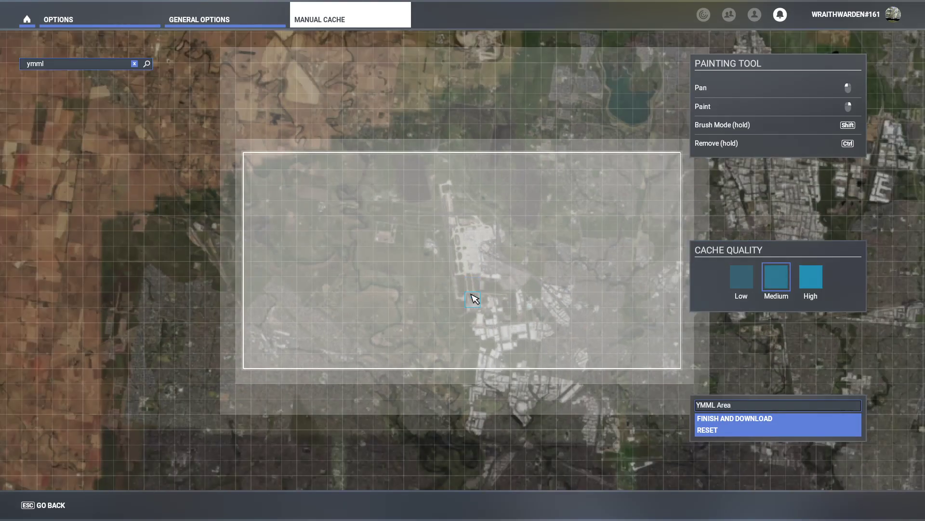
scroll(474, 298, down, 3)
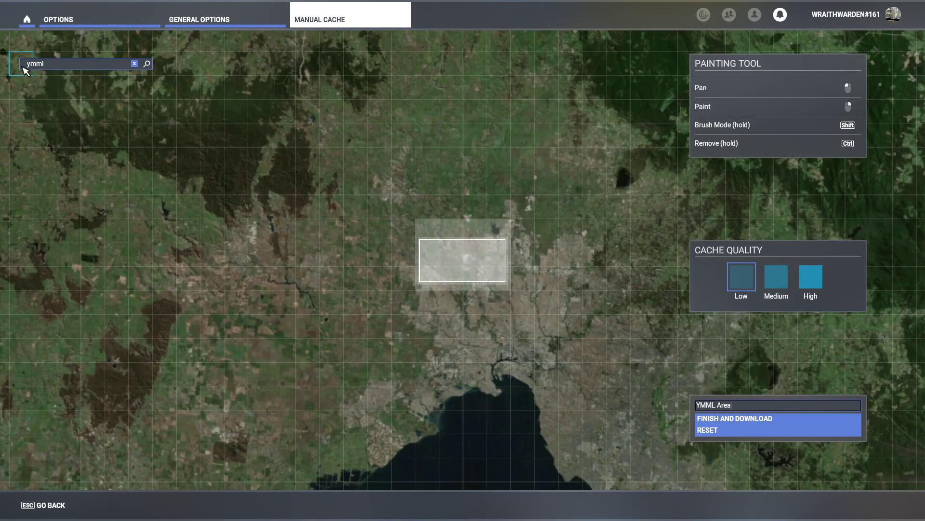
Step: Paint nearly the whole Melbourne map into YMML Area and download it
mouse_move(13, 71)
mouse_down()
mouse_move(281, 161)
mouse_move(897, 472)
mouse_up()
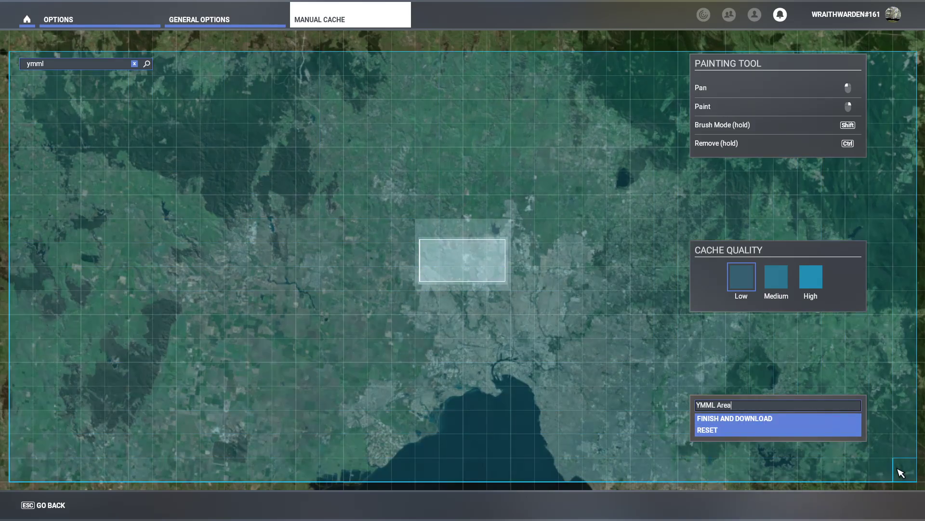
click(734, 419)
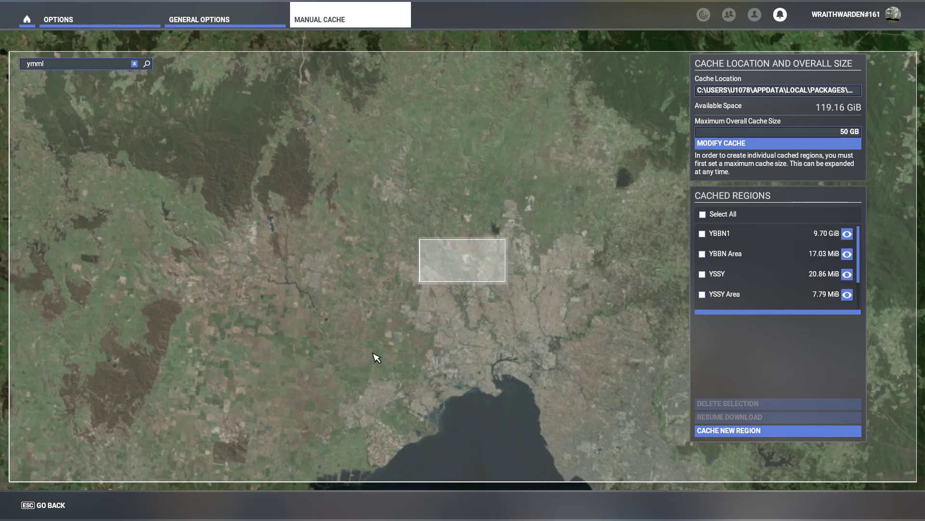
Step: Check that YMML (6.92 MiB) and YMML Area (13.45 MiB) appear under Cached Regions
scroll(400, 355, down, 1)
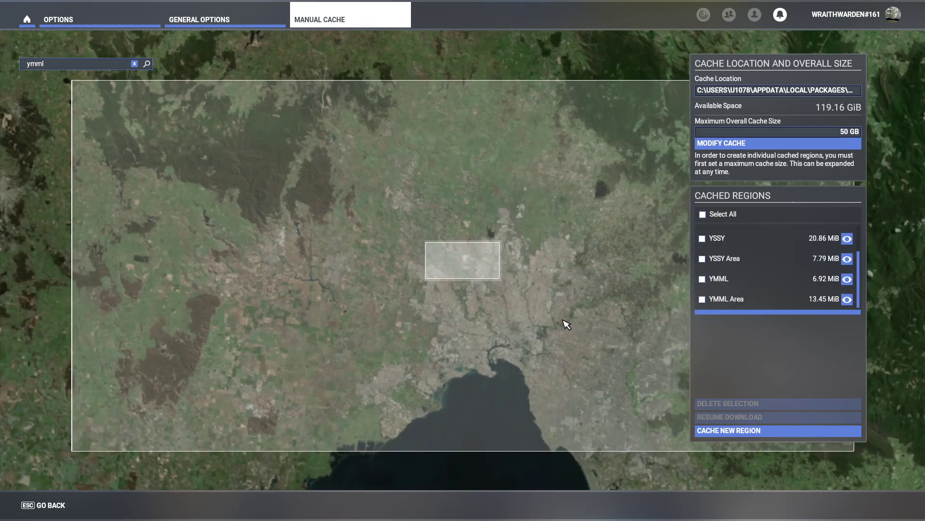
Step: Pan and zoom the map out from Melbourne along the Victorian coast toward Sydney's cached box
drag(559, 319, 489, 334)
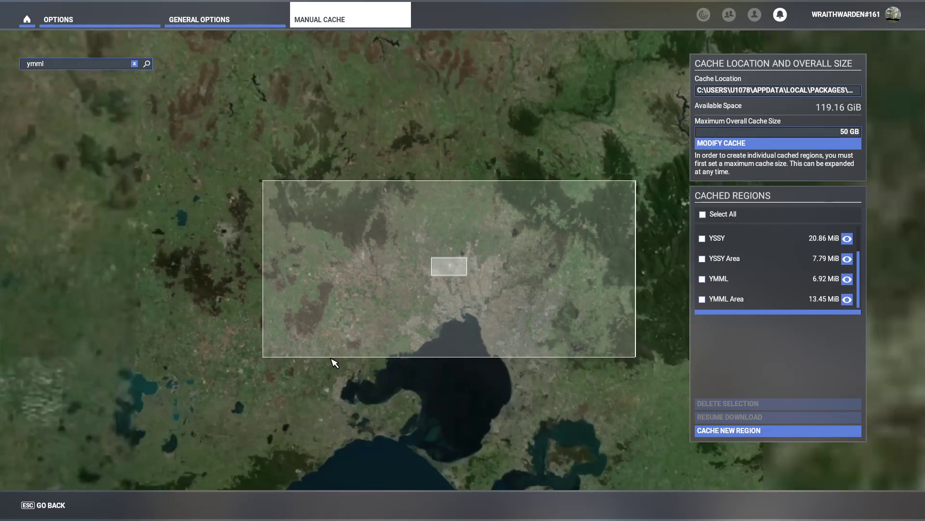
scroll(332, 364, down, 4)
drag(549, 359, 340, 443)
Step: Zoom out until the Brisbane, Sydney and Melbourne cached boxes are all visible
scroll(482, 306, down, 2)
scroll(405, 320, down, 3)
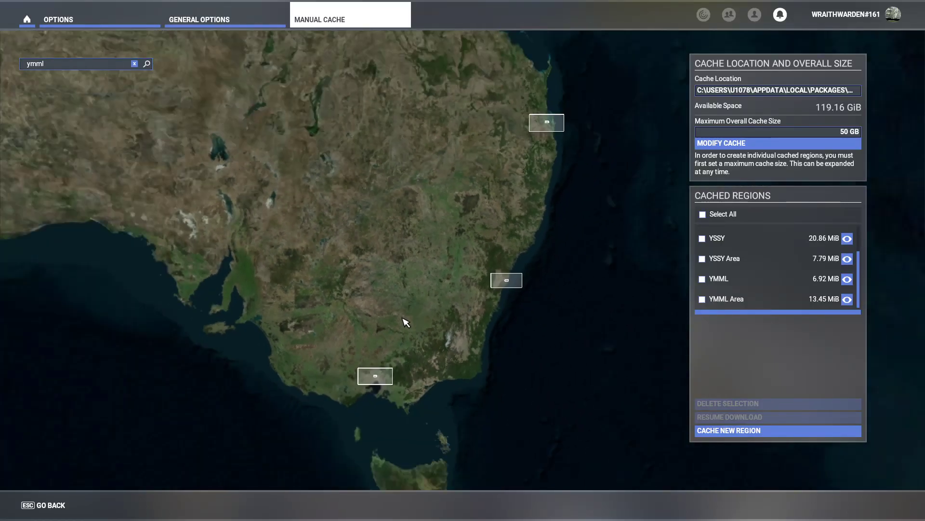